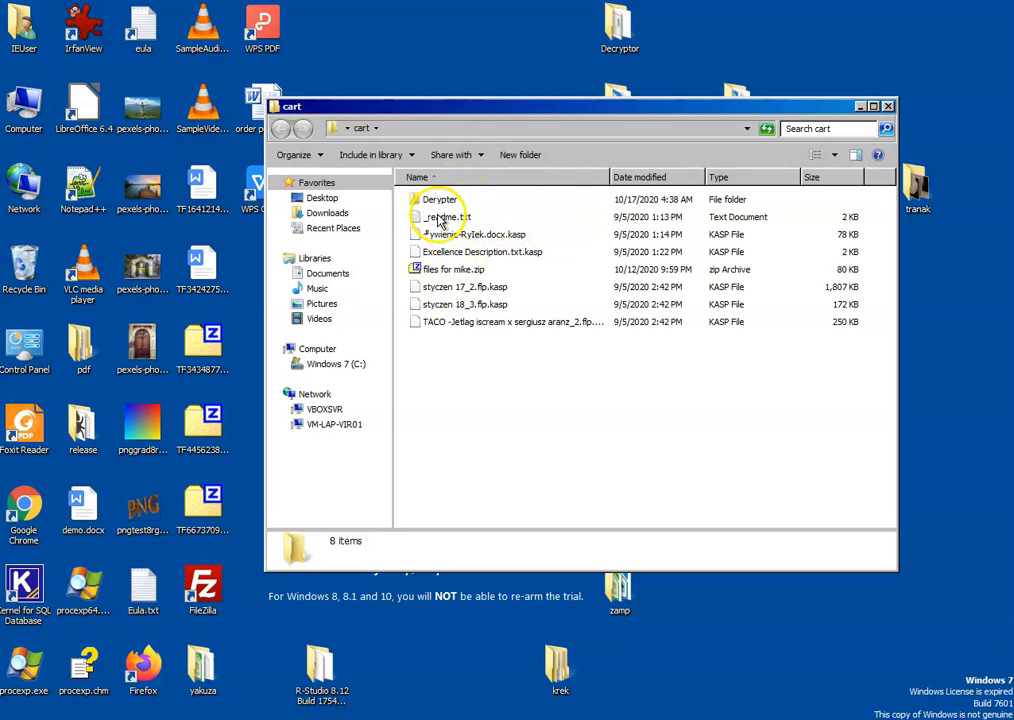
Step: Look over the encrypted .kasp files — styczen 17_2, styczen 18_3, files for mike.zip and TACO Jetlag — in the cart folder
click(470, 234)
click(466, 287)
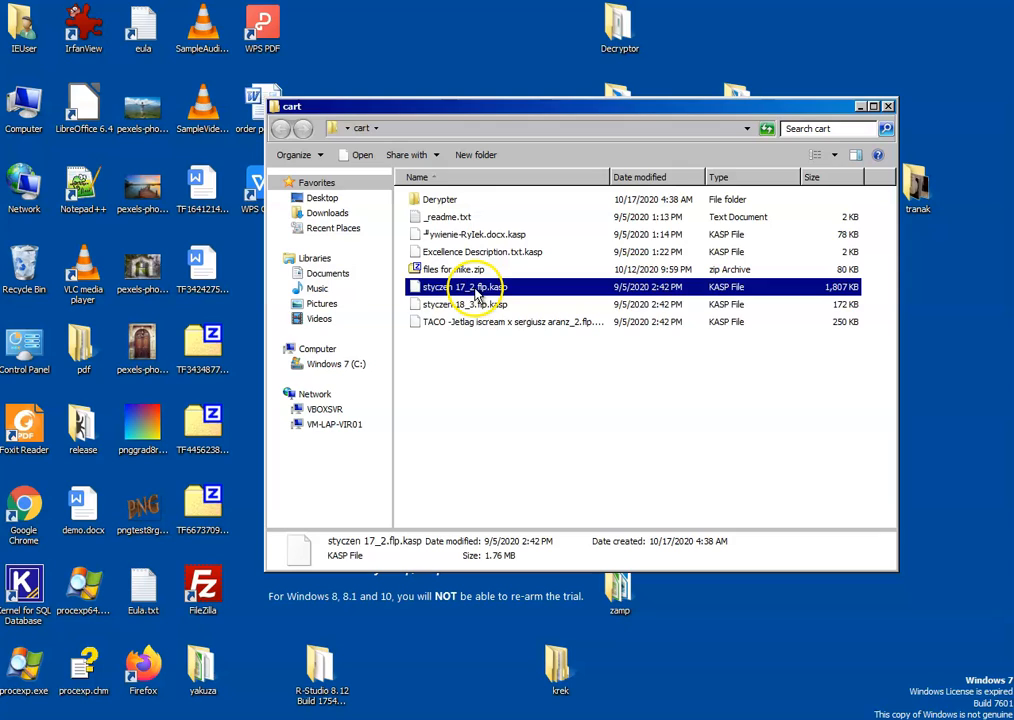
click(472, 304)
click(500, 288)
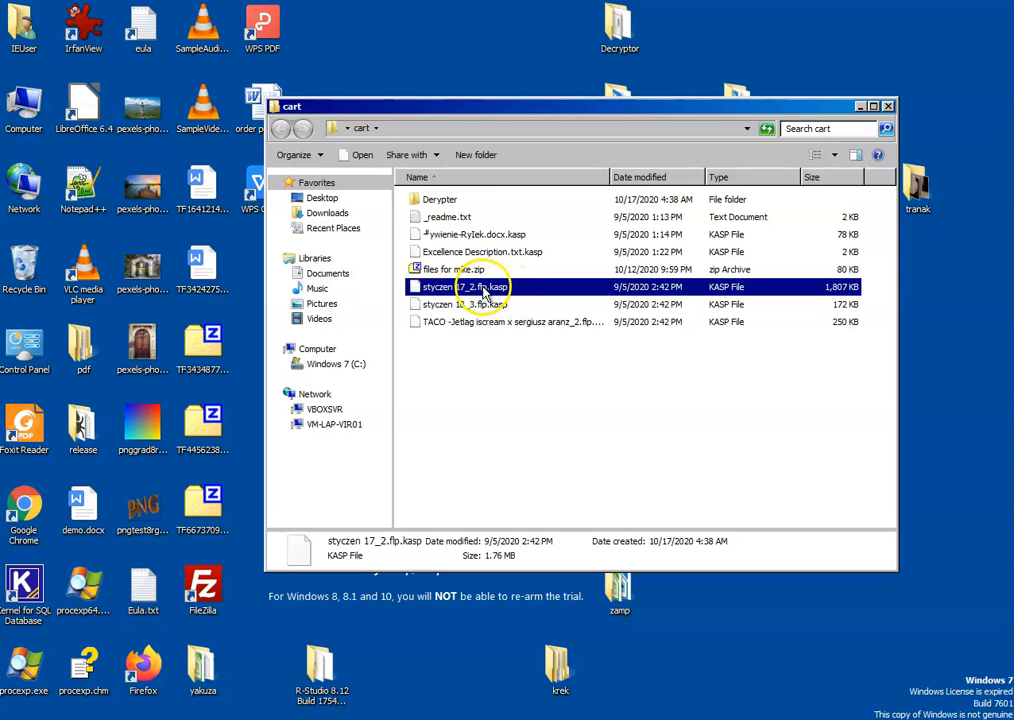
click(530, 269)
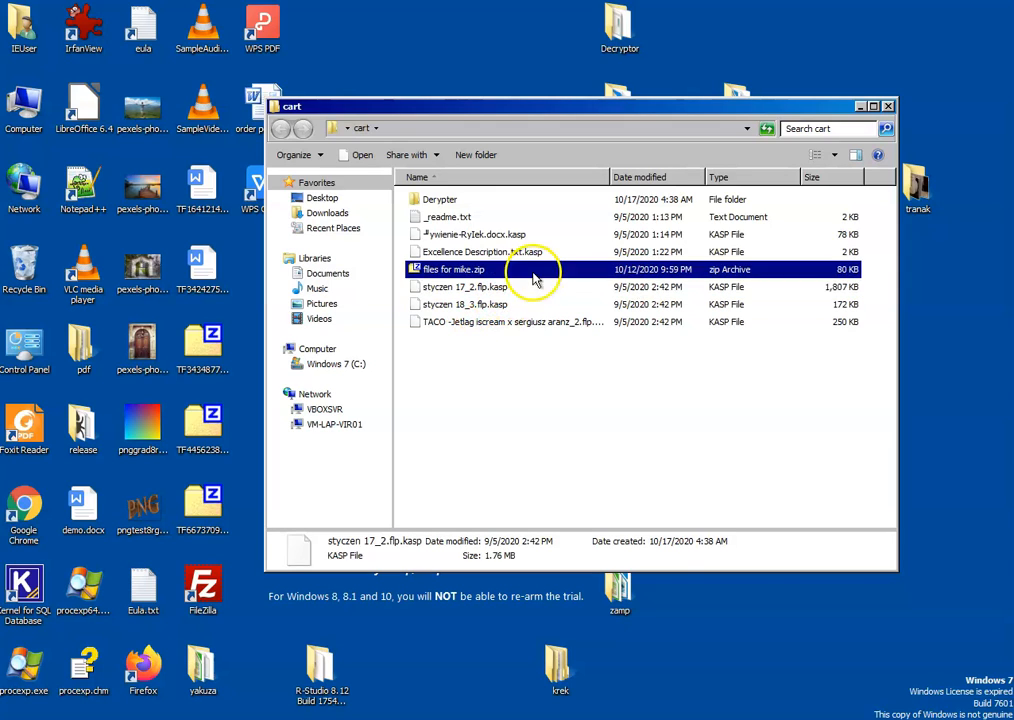
click(480, 304)
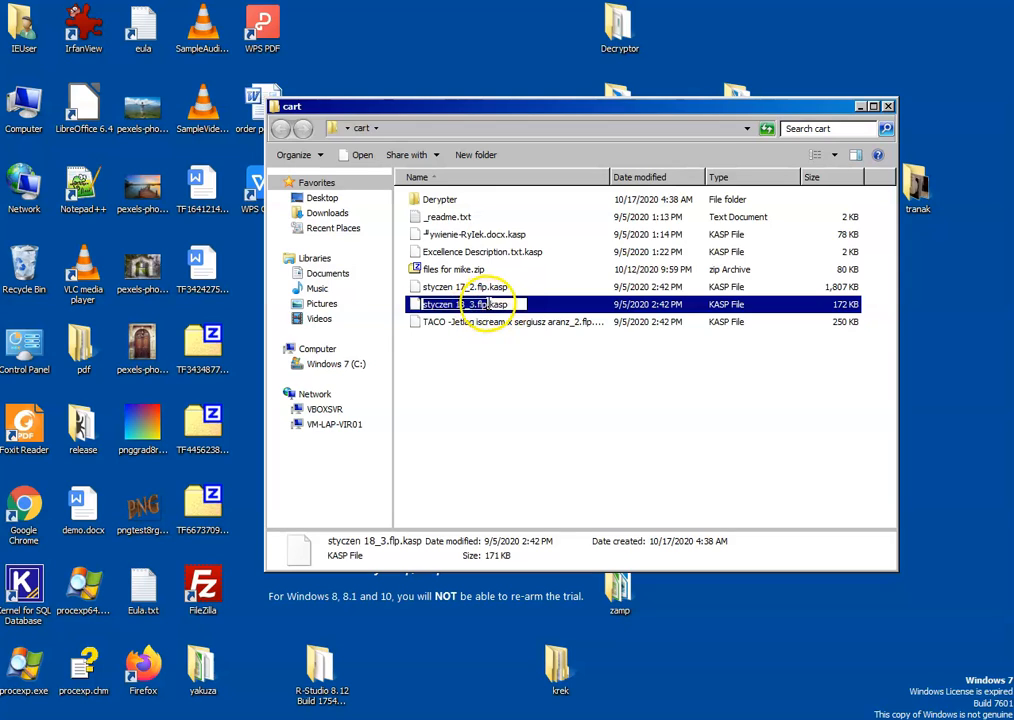
click(510, 345)
click(540, 322)
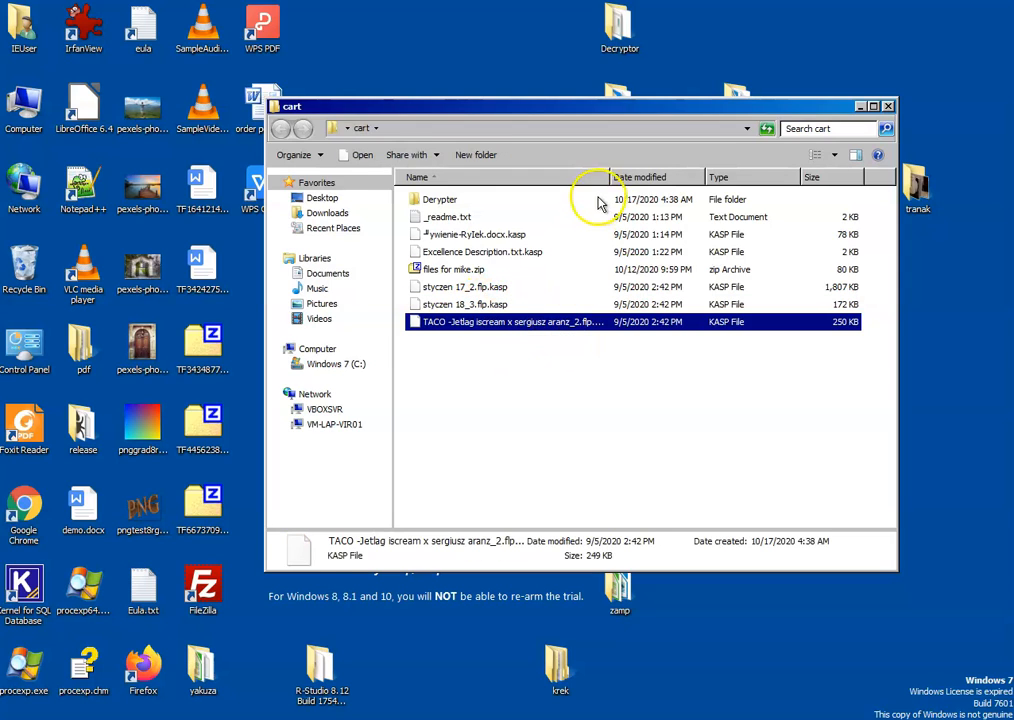
drag(608, 177, 705, 177)
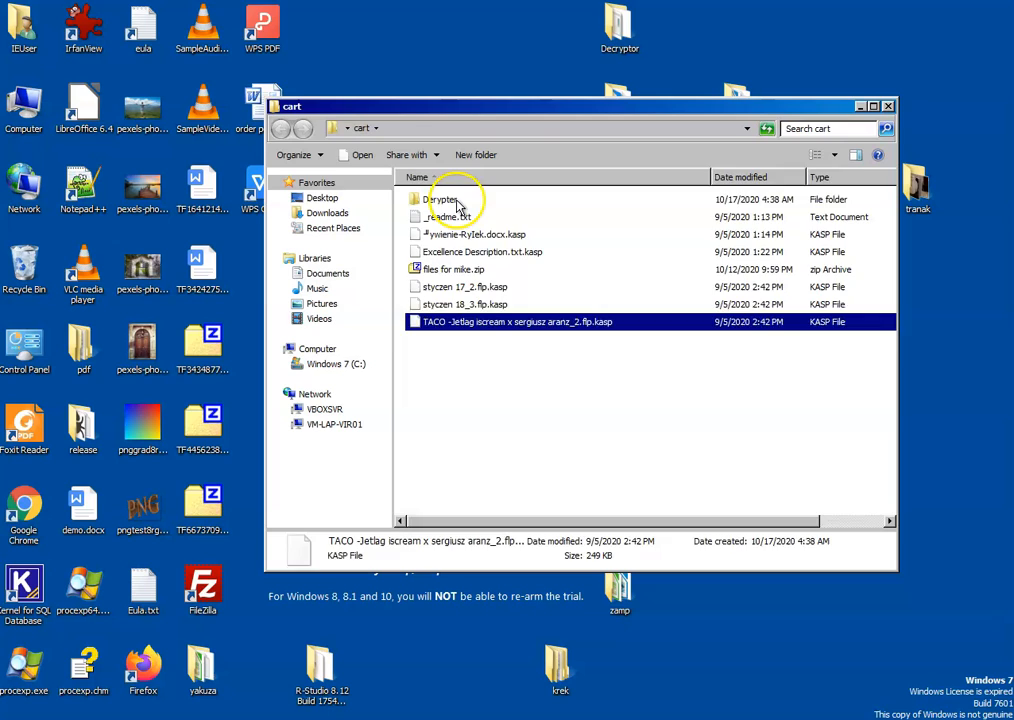
Step: Extract ddecrypter2.zip into its own folder inside Derypter and go into it
double_click(440, 199)
right_click(450, 199)
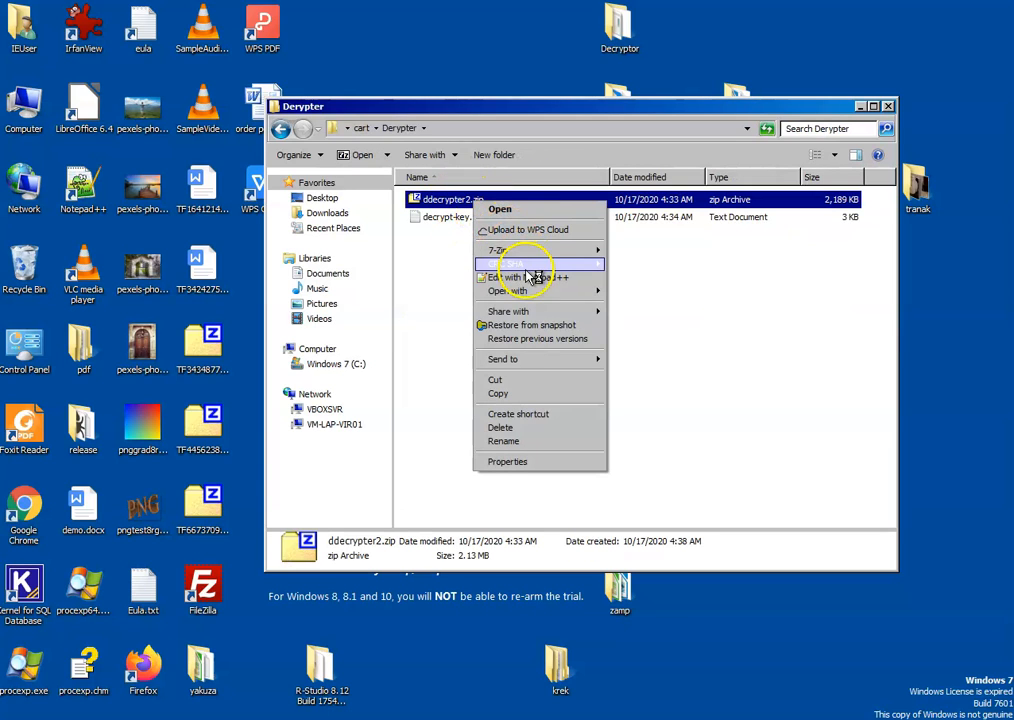
mouse_move(540, 249)
click(690, 305)
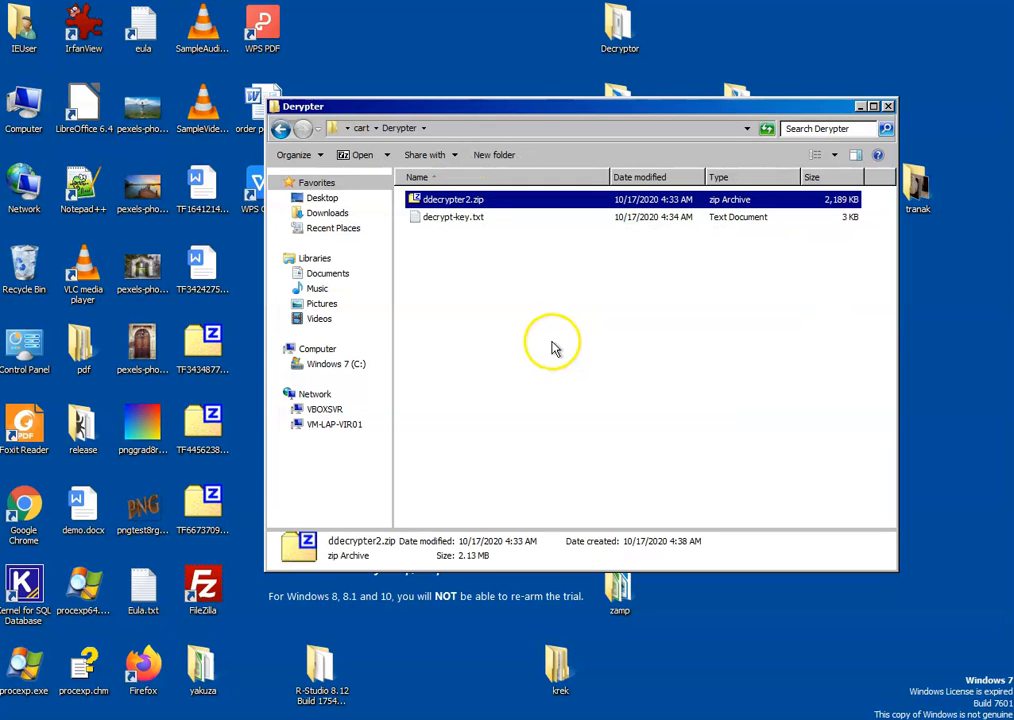
click(450, 234)
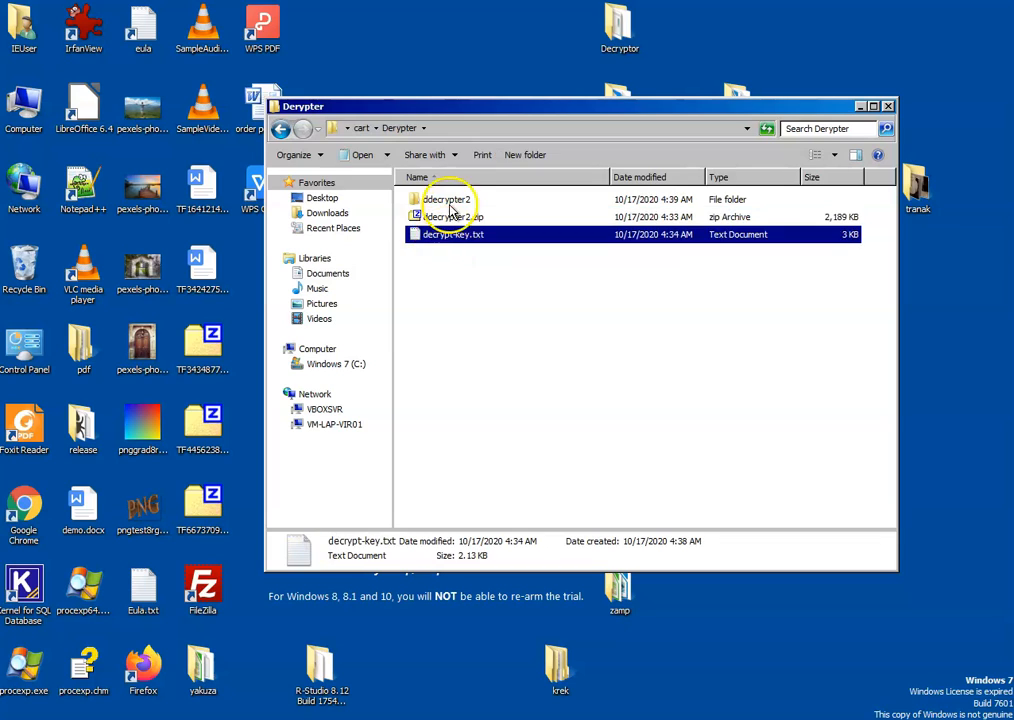
double_click(445, 199)
Step: Copy decrypter.exe and paste it into the cart folder beside the encrypted files
click(446, 225)
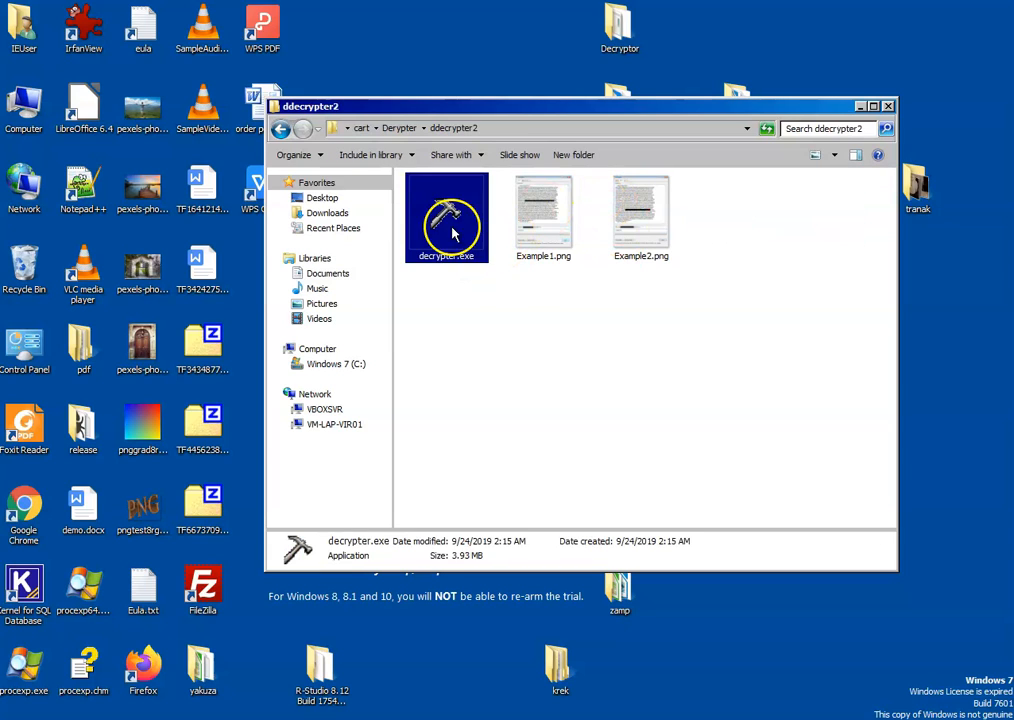
right_click(468, 237)
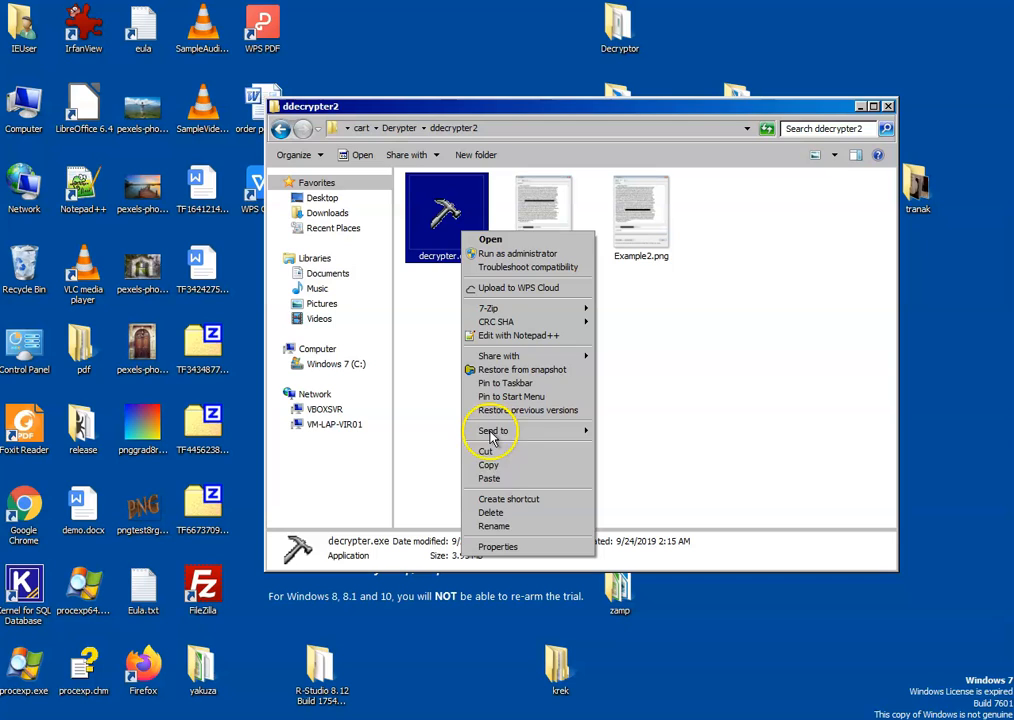
click(500, 452)
click(400, 128)
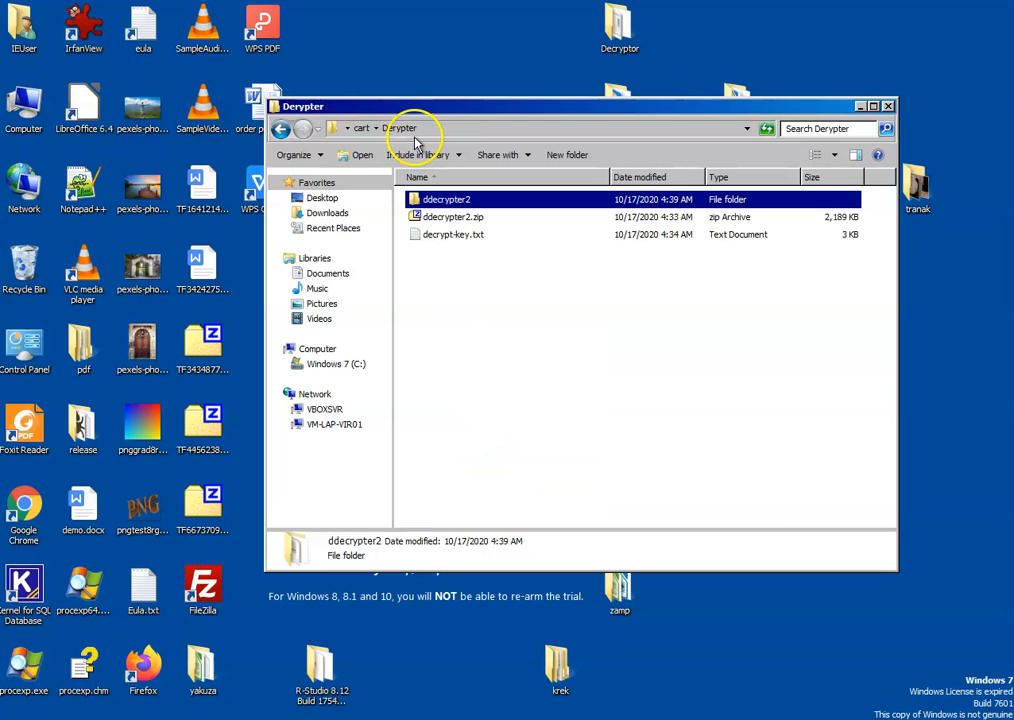
click(362, 128)
right_click(490, 375)
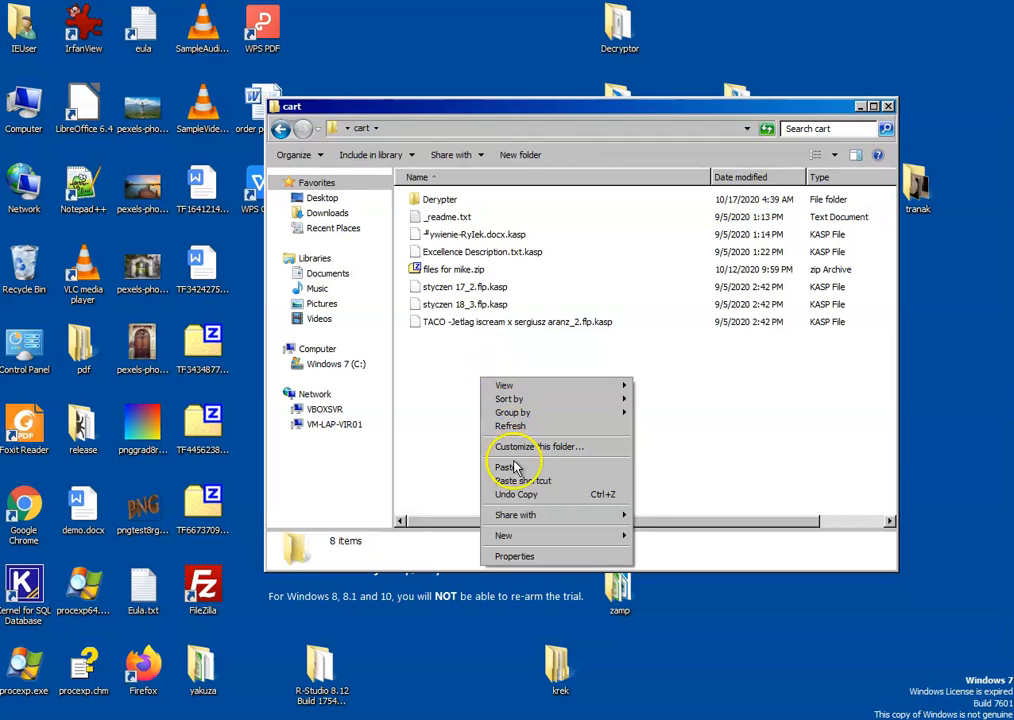
click(515, 468)
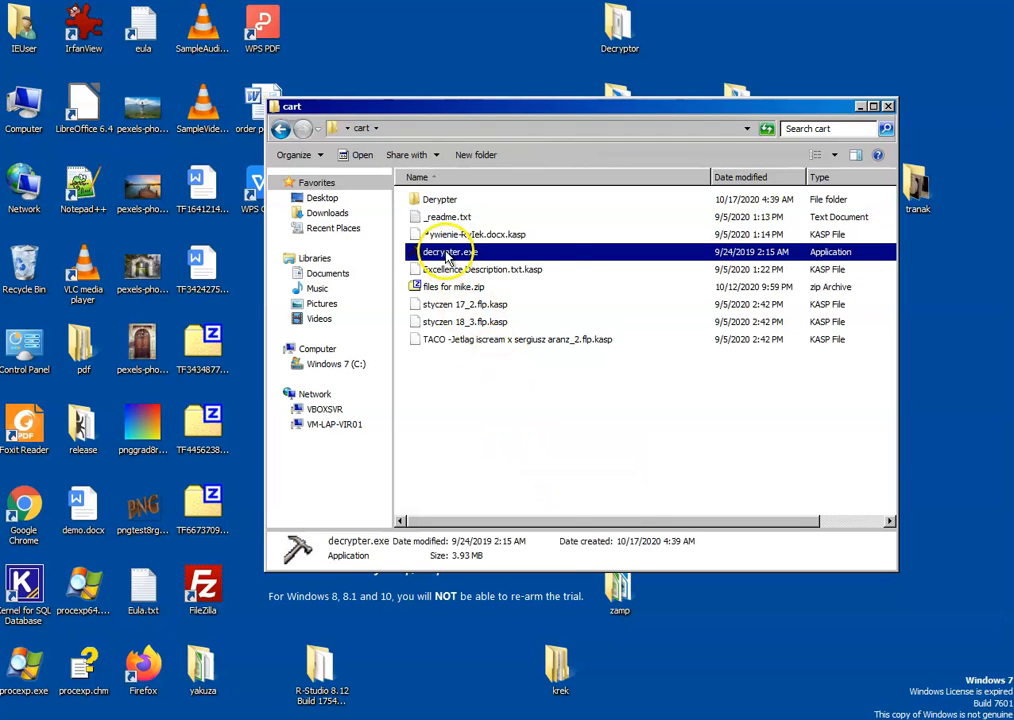
Step: Run decrypter.exe as administrator, accept UAC, and return Explorer to the Derypter folder
right_click(447, 256)
click(480, 272)
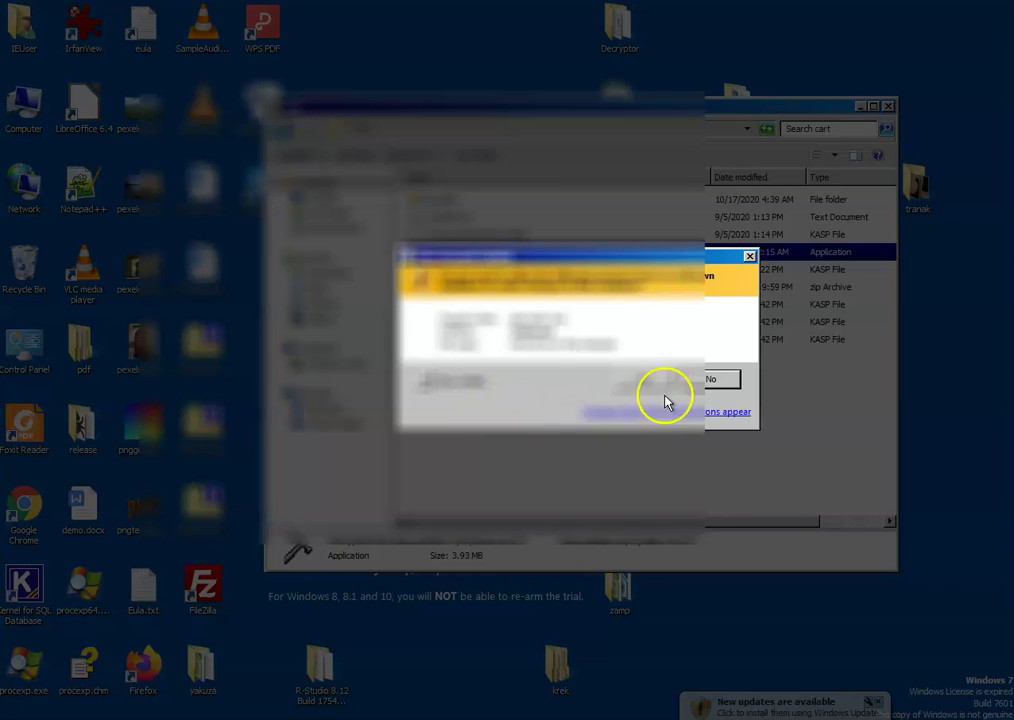
click(667, 400)
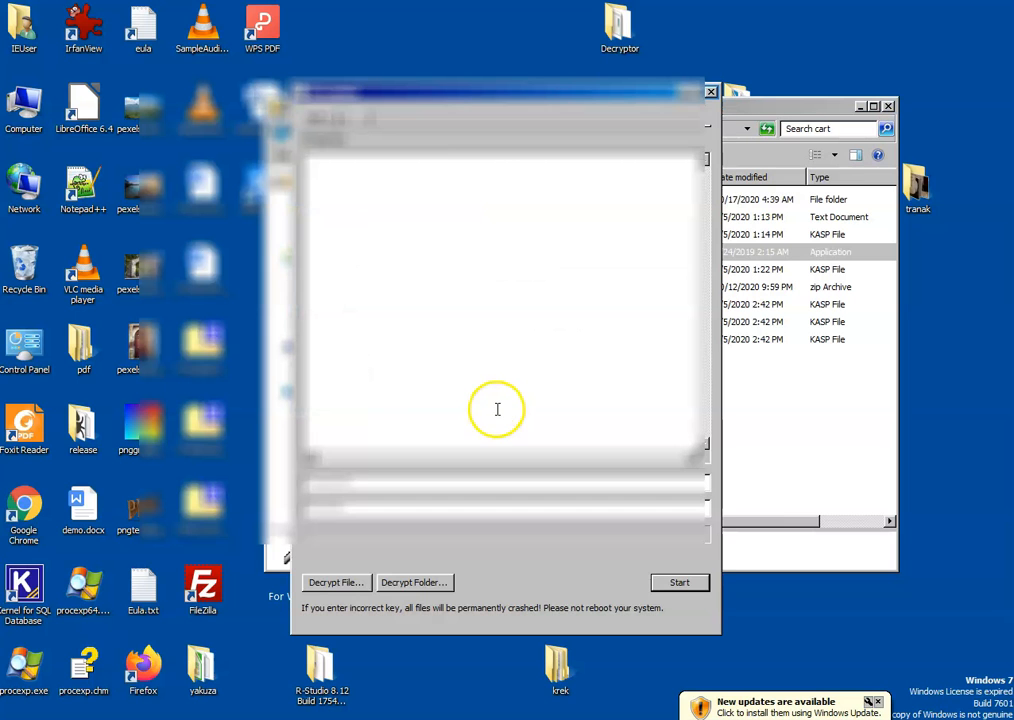
drag(410, 100, 458, 340)
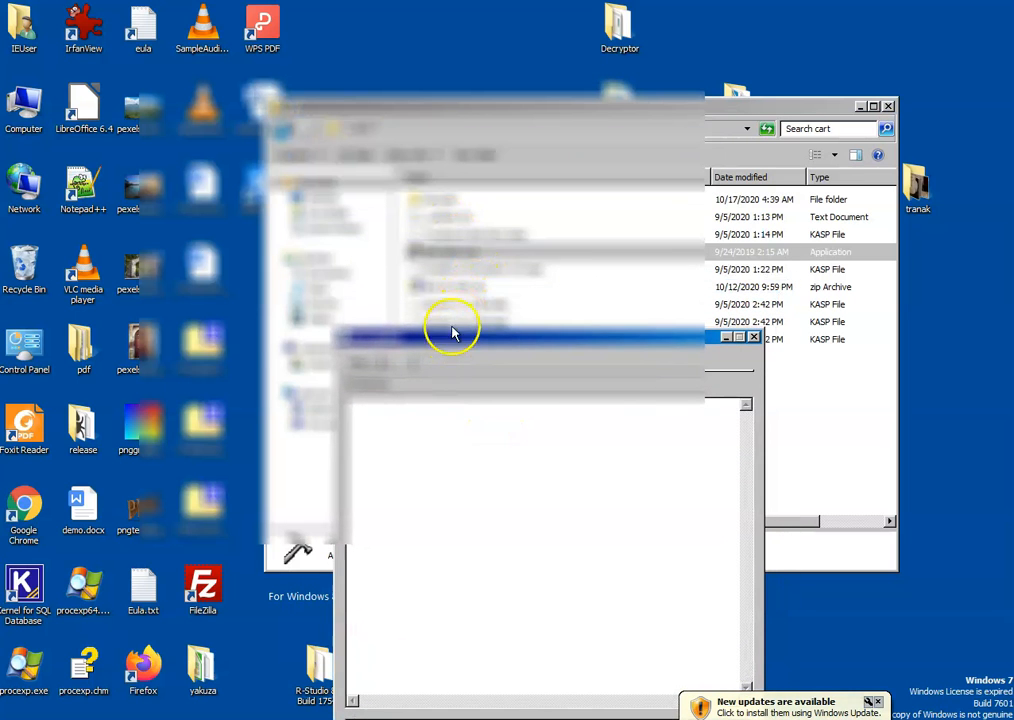
double_click(450, 207)
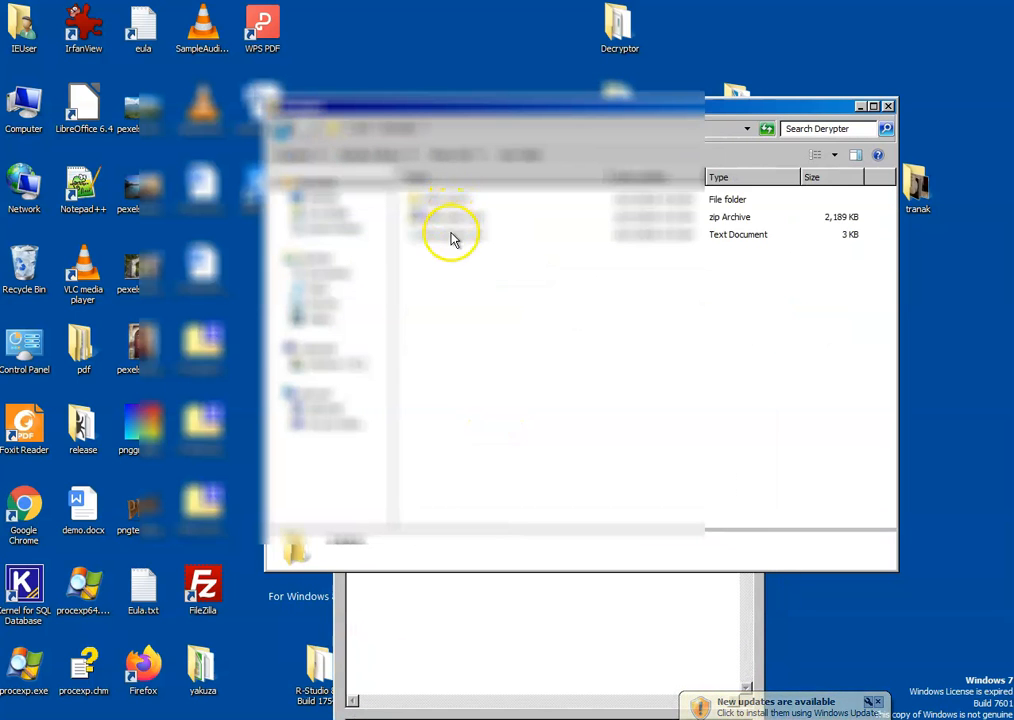
Step: Copy the private key block from decrypt-key.txt into the decrypter's key box
click(455, 237)
double_click(455, 237)
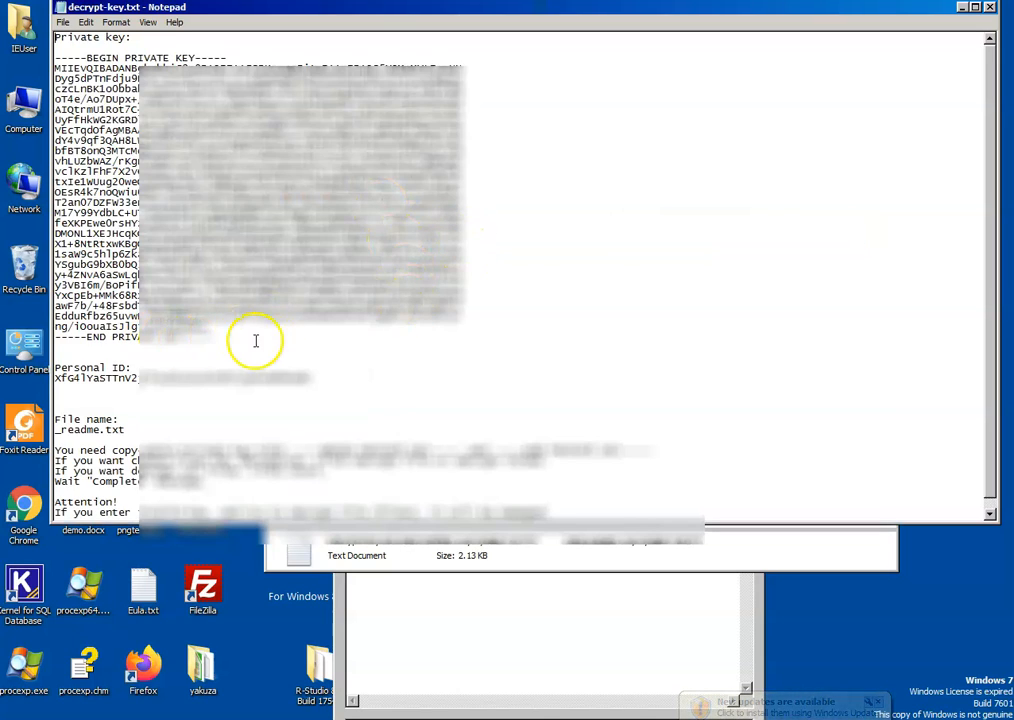
mouse_move(250, 340)
mouse_down()
mouse_move(100, 212)
mouse_move(38, 60)
mouse_up()
right_click(185, 110)
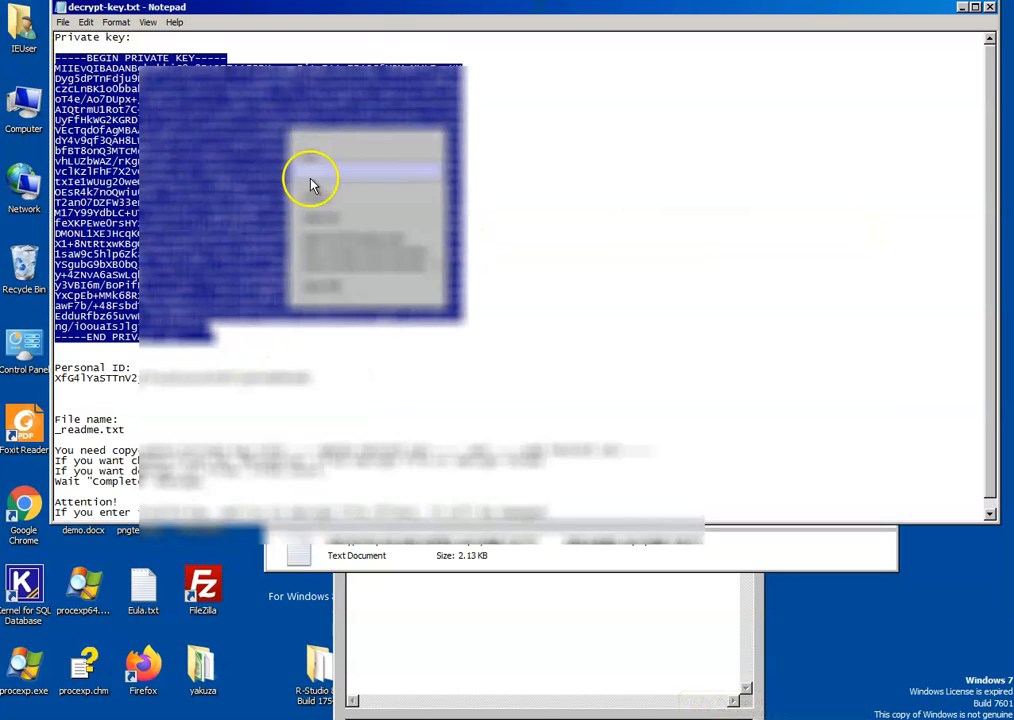
click(385, 178)
click(589, 627)
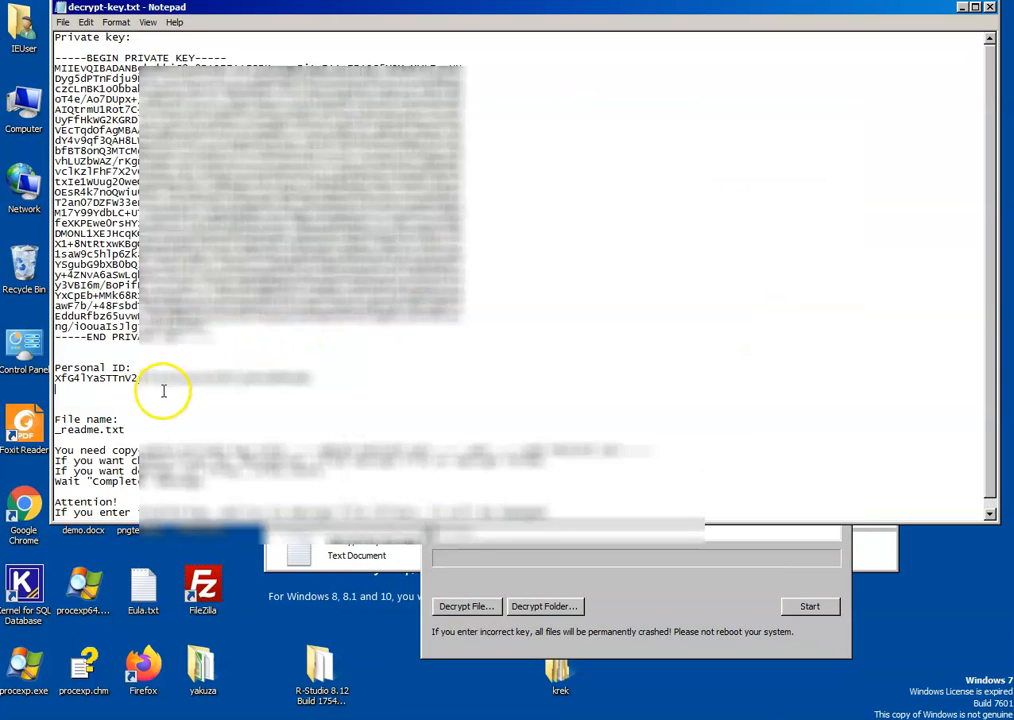
Step: Paste the Personal ID and the _readme.txt file name into the decrypter's fields
drag(331, 378, 73, 378)
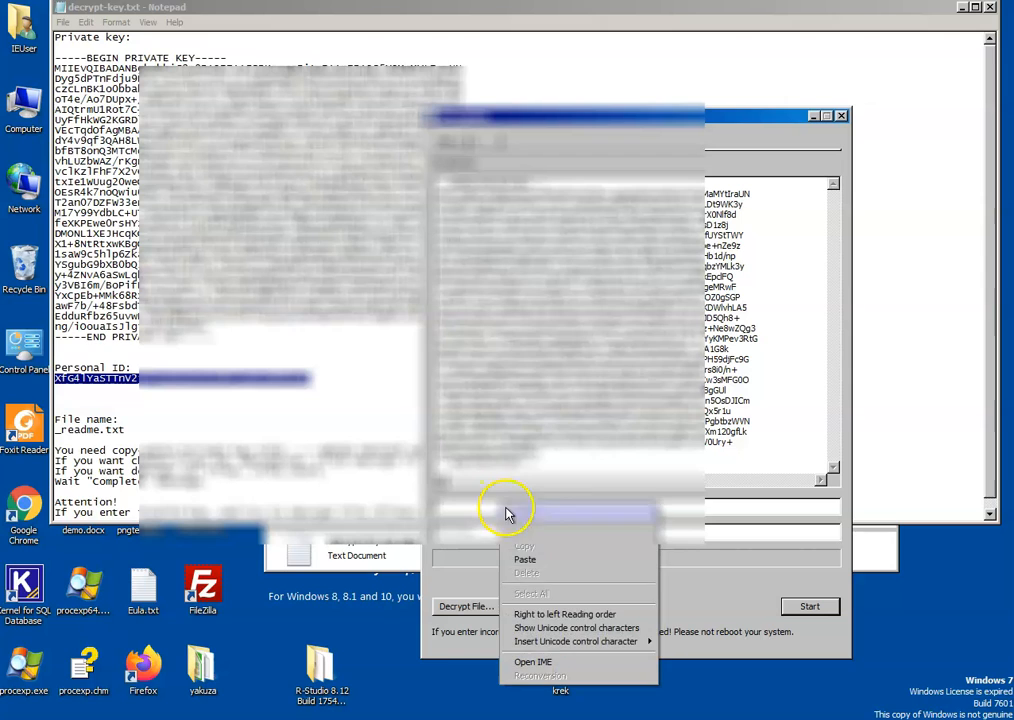
click(540, 556)
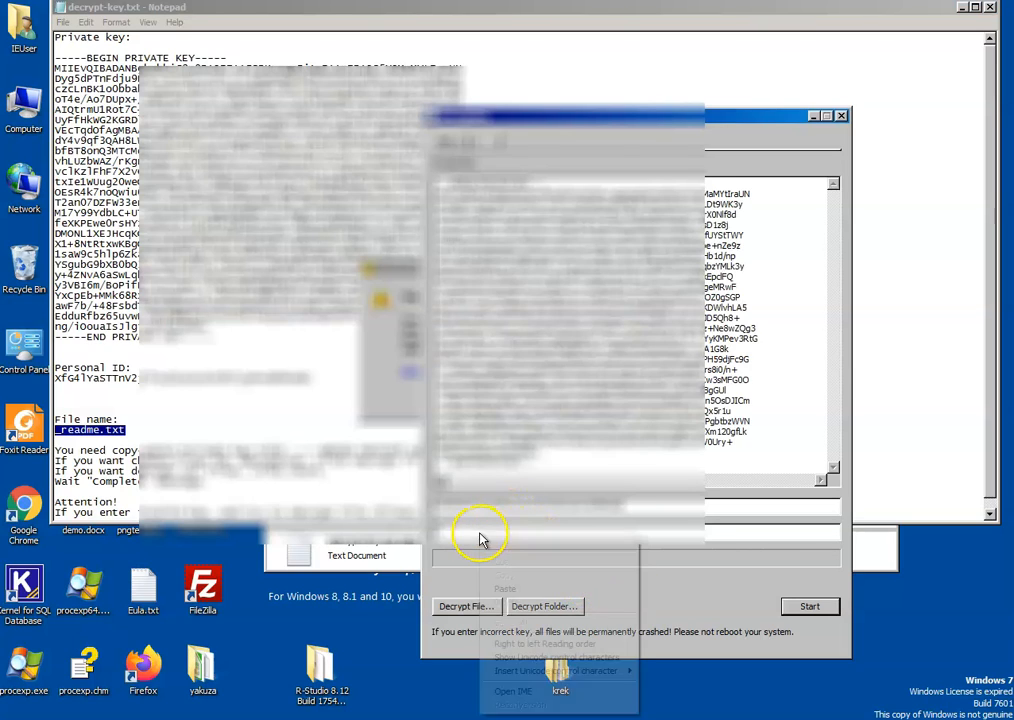
click(512, 582)
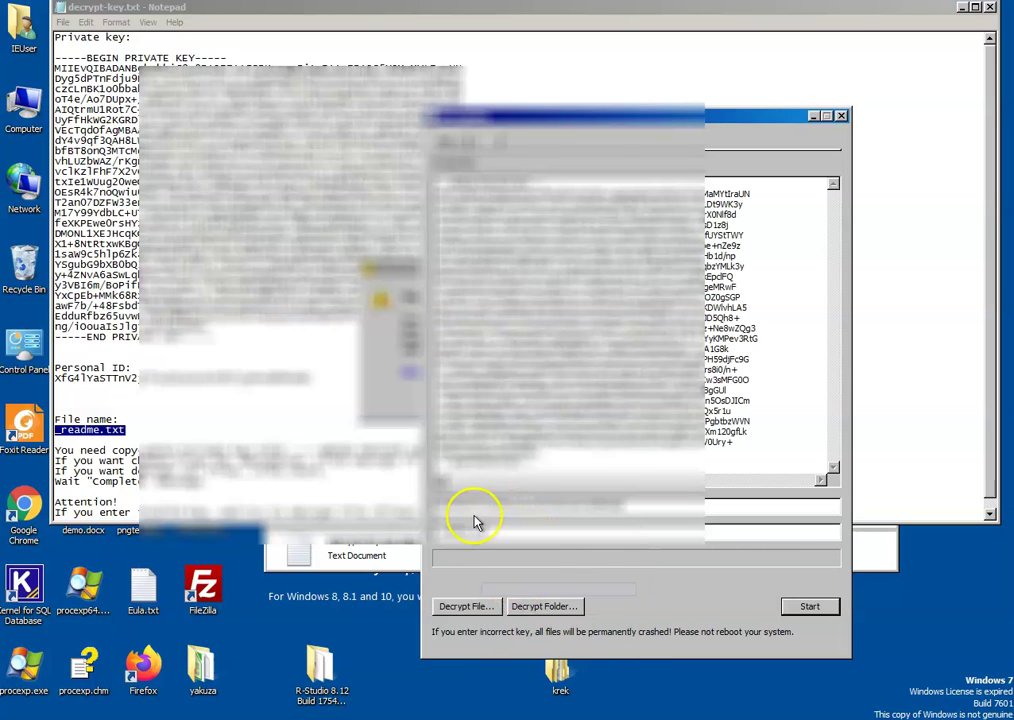
Step: Choose Desktop\cart as the folder to decrypt and start the run
click(560, 607)
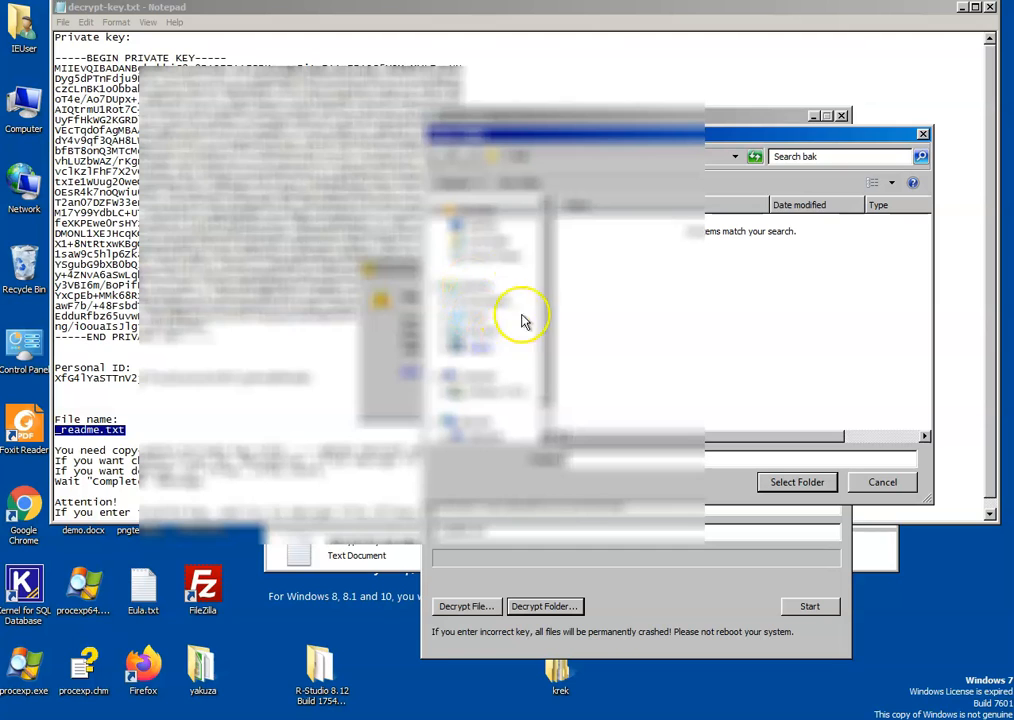
click(489, 228)
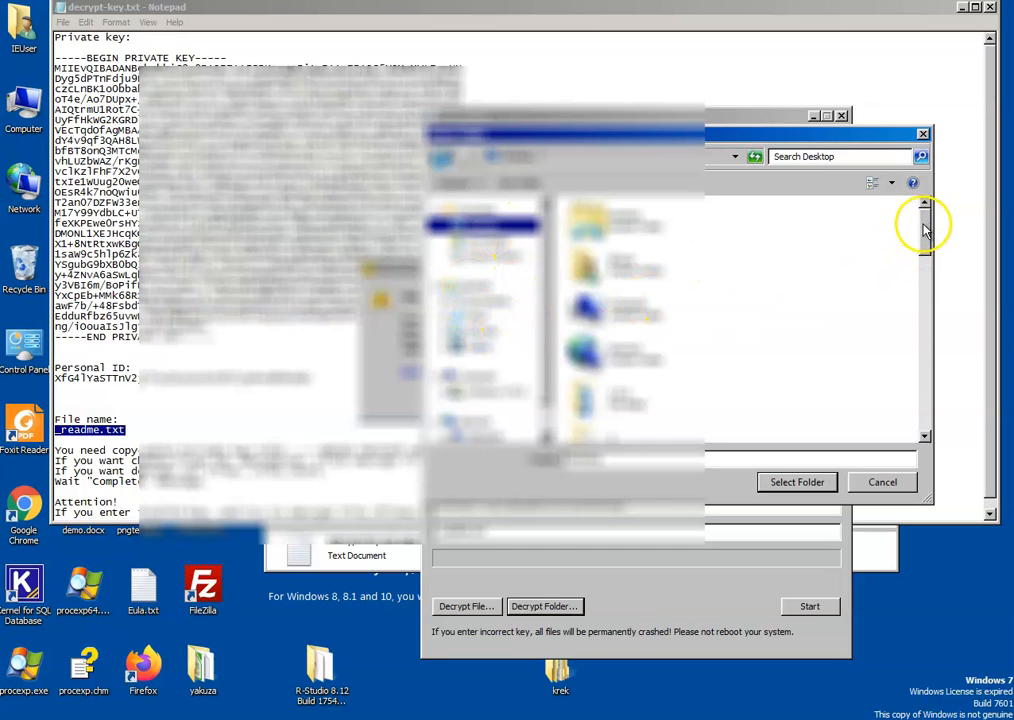
mouse_move(925, 228)
mouse_down()
mouse_move(923, 392)
mouse_move(923, 243)
mouse_up()
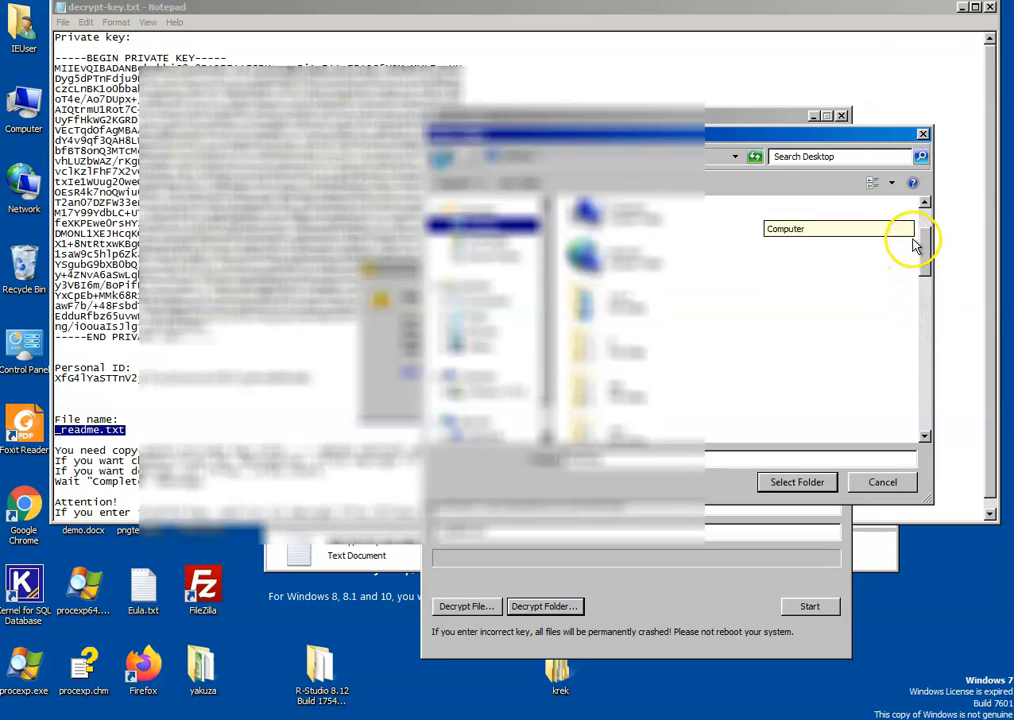
double_click(611, 320)
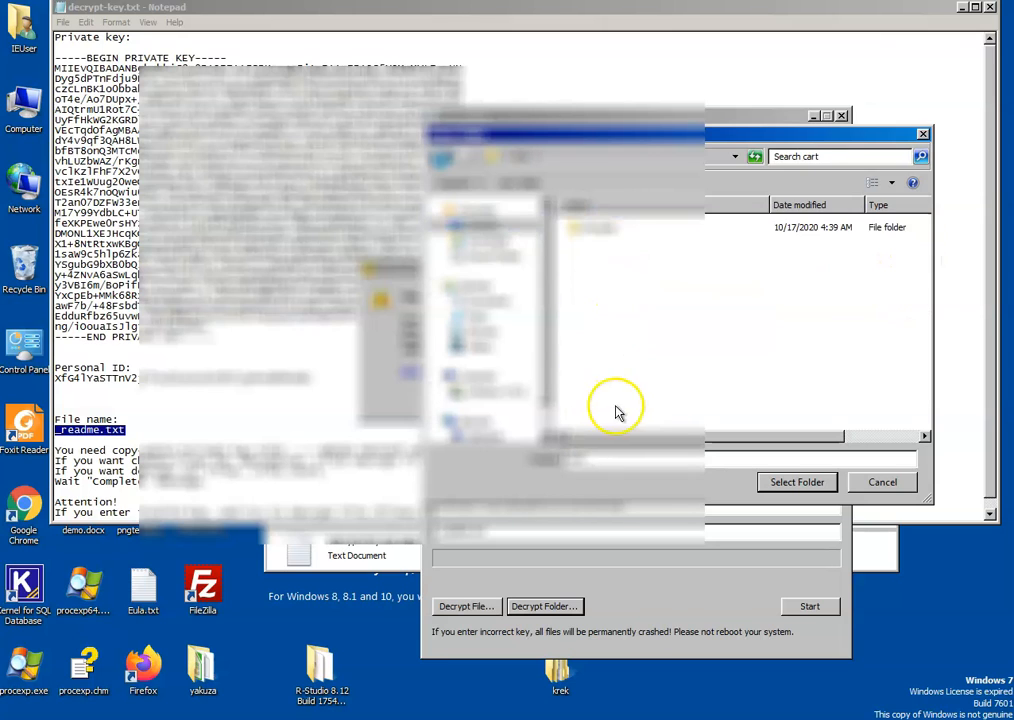
click(800, 483)
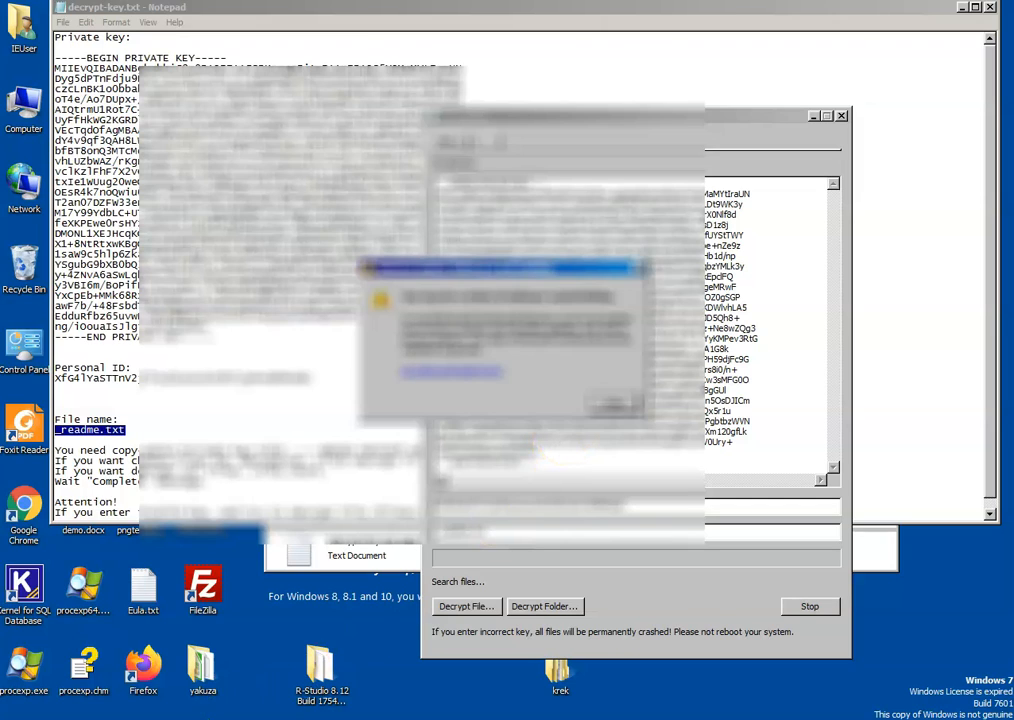
Step: Dismiss the decrypter message, close Notepad and the old Explorer window, and reopen the cart folder
click(610, 385)
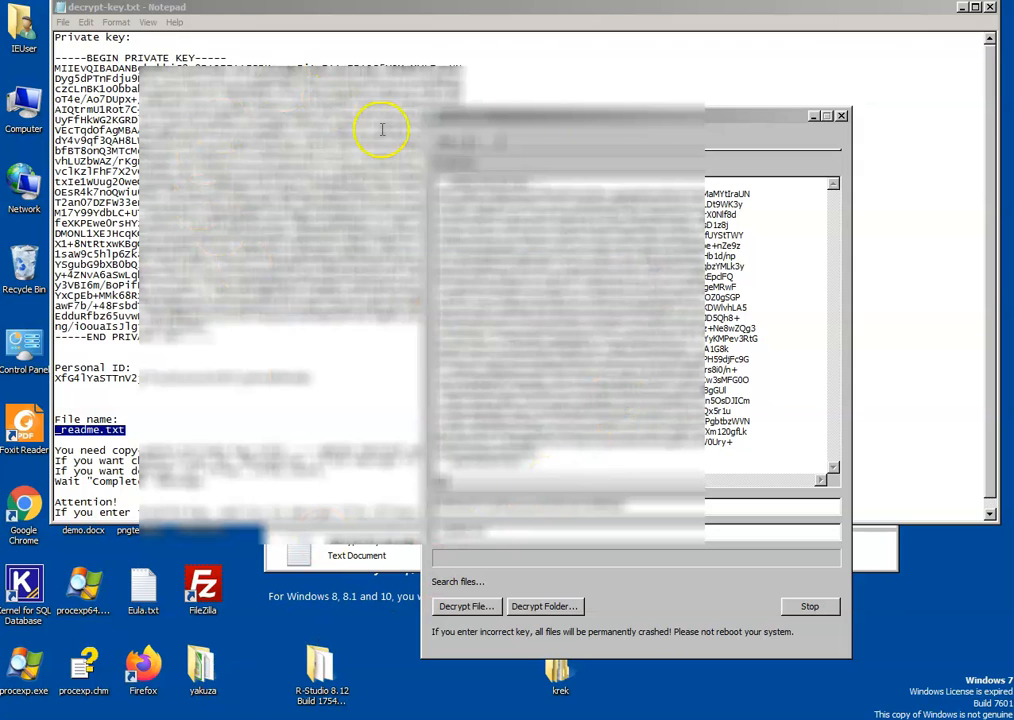
click(965, 12)
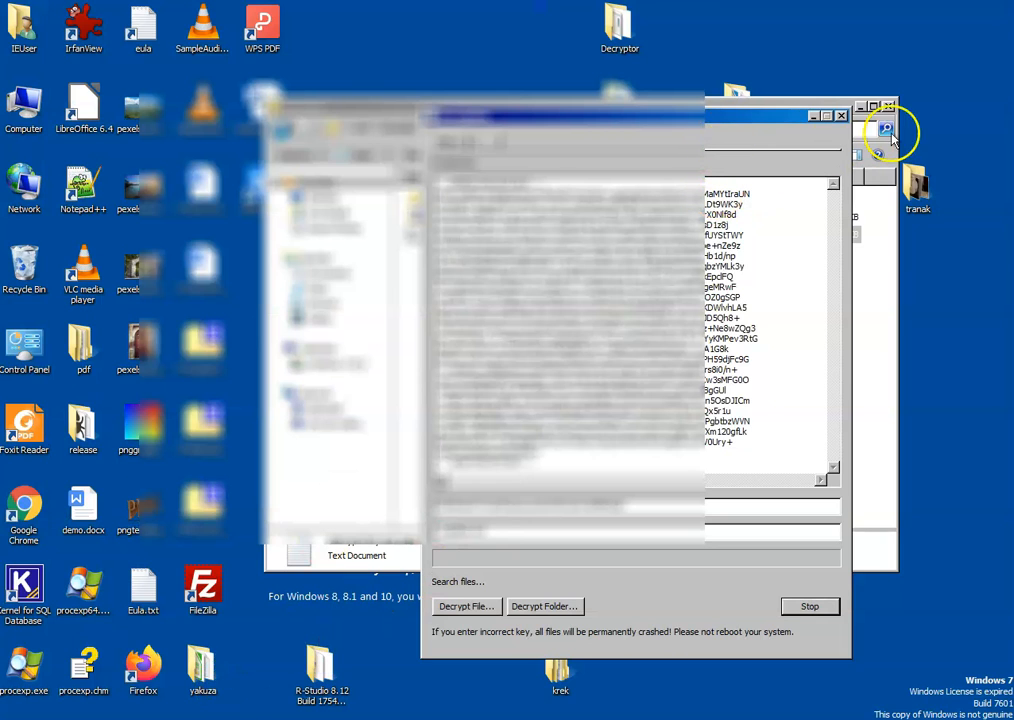
click(888, 107)
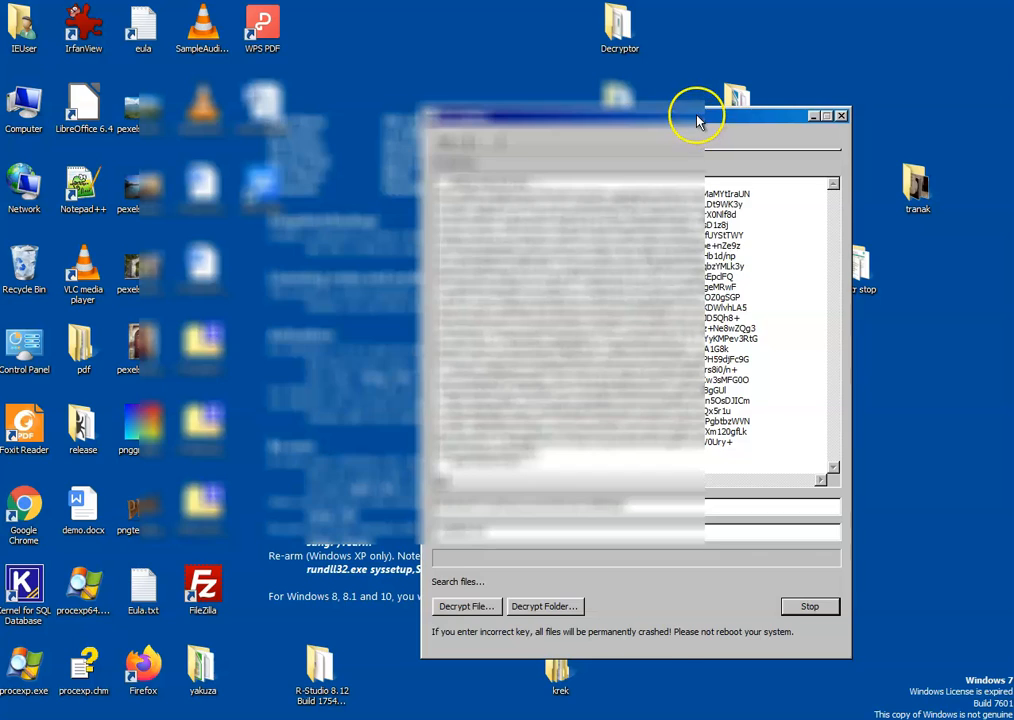
drag(697, 118, 445, 97)
double_click(738, 510)
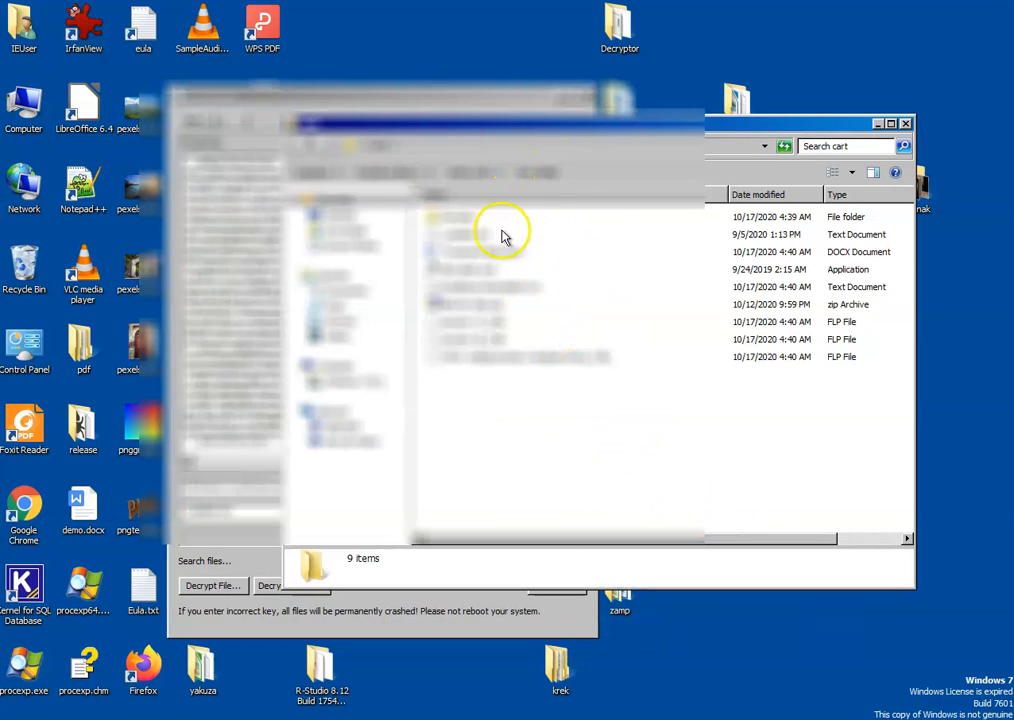
click(480, 252)
click(470, 339)
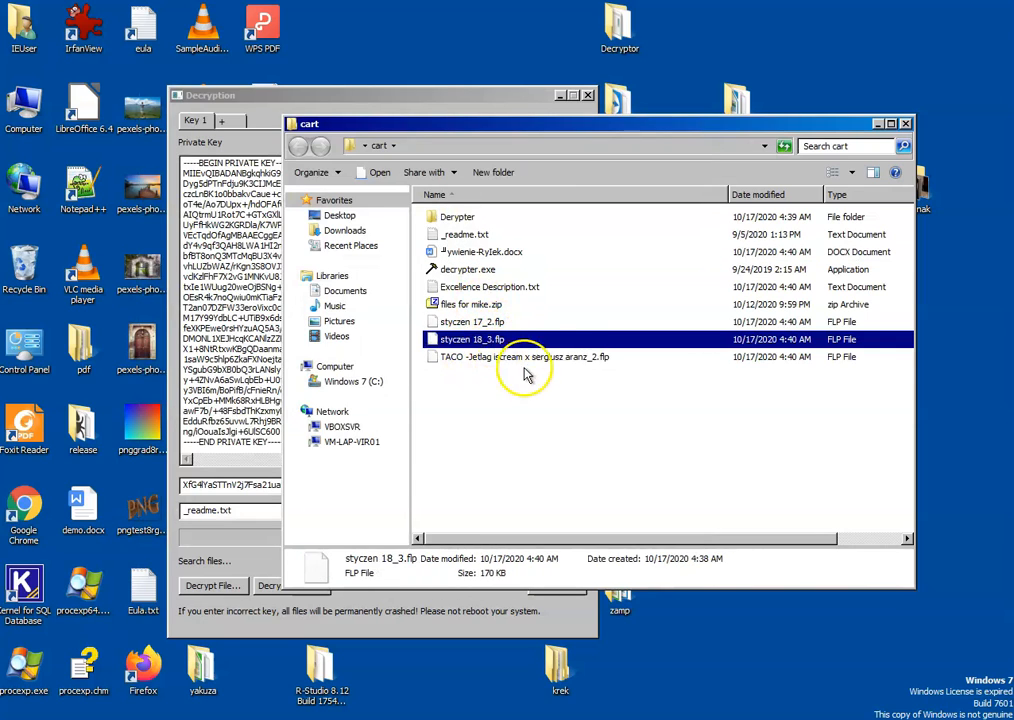
click(528, 357)
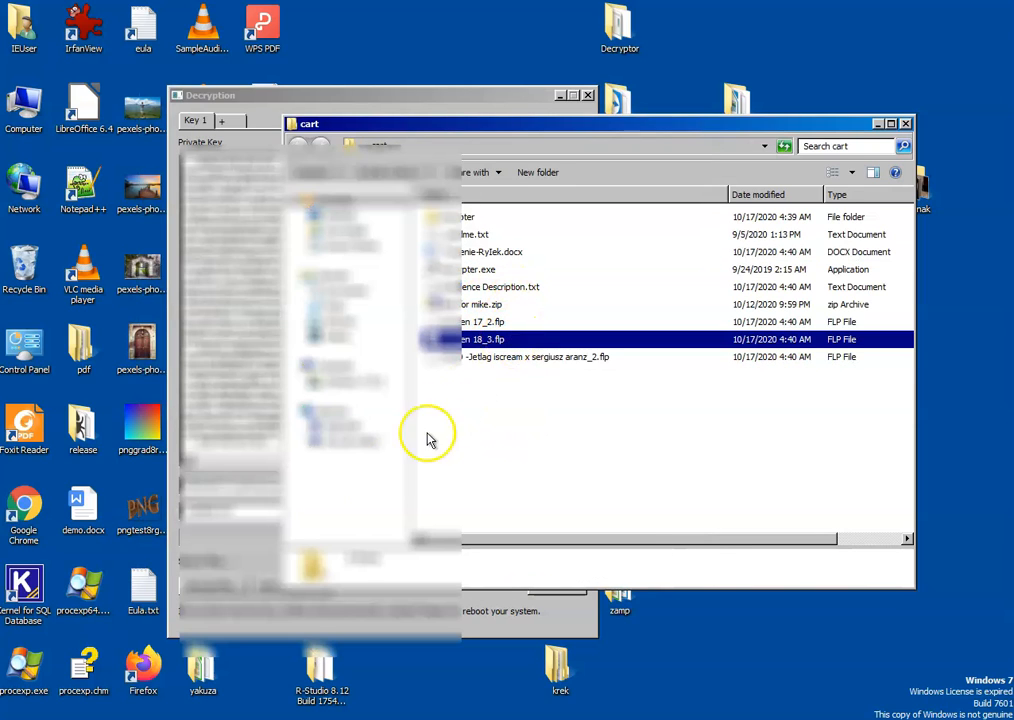
drag(483, 130, 600, 195)
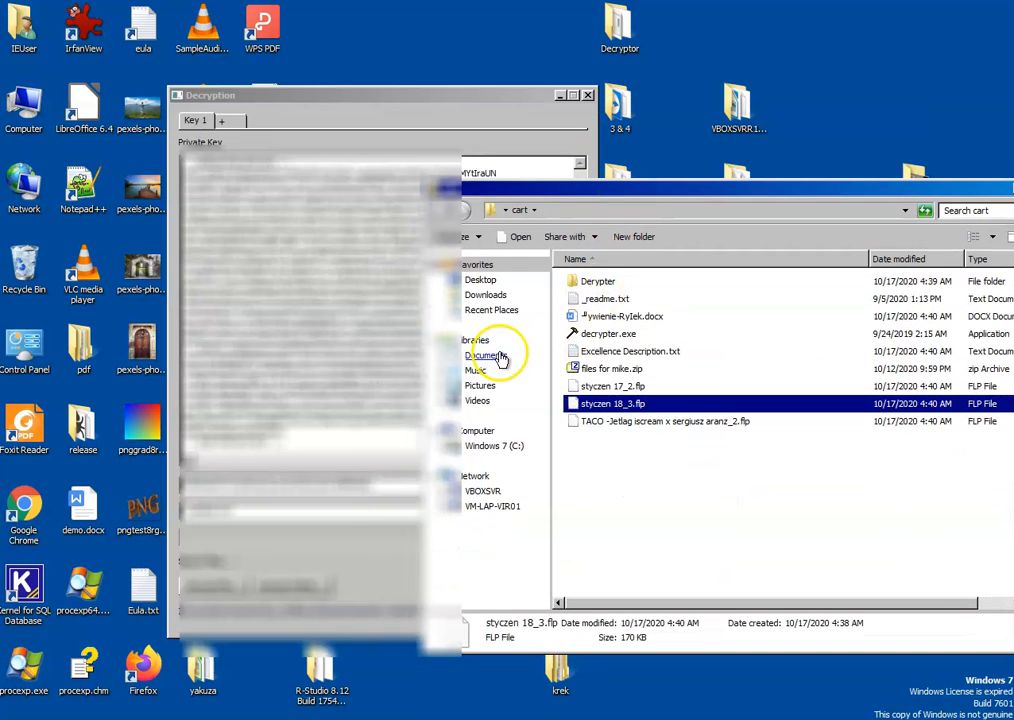
click(289, 553)
click(713, 316)
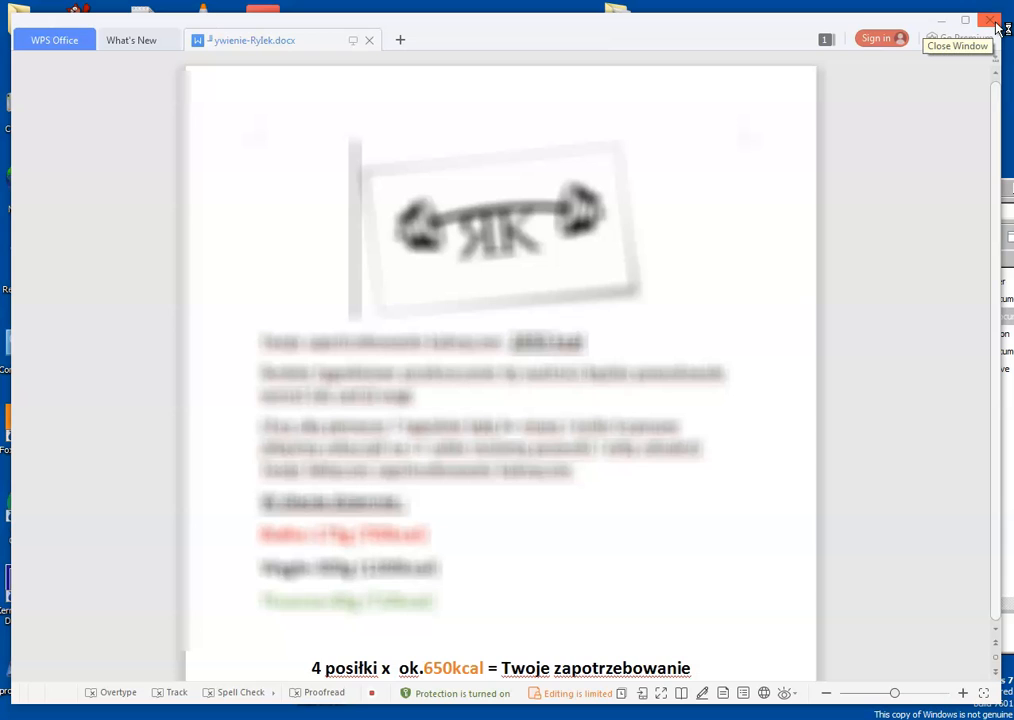
Step: Close the decrypted docx in WPS Office and open Excellence Description.txt
click(989, 20)
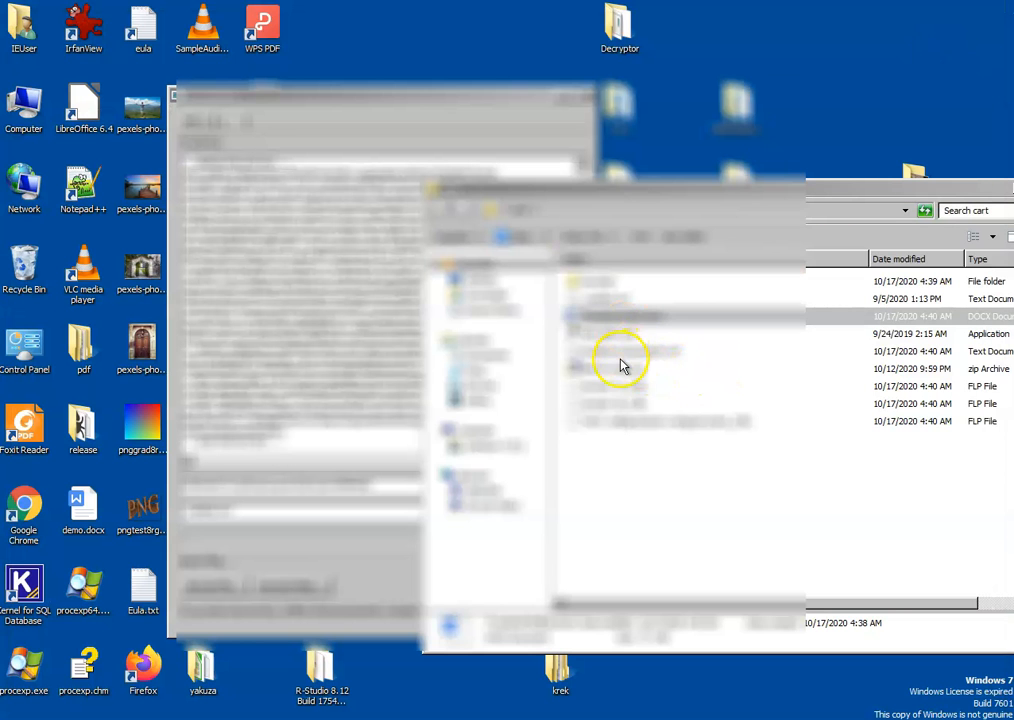
double_click(621, 355)
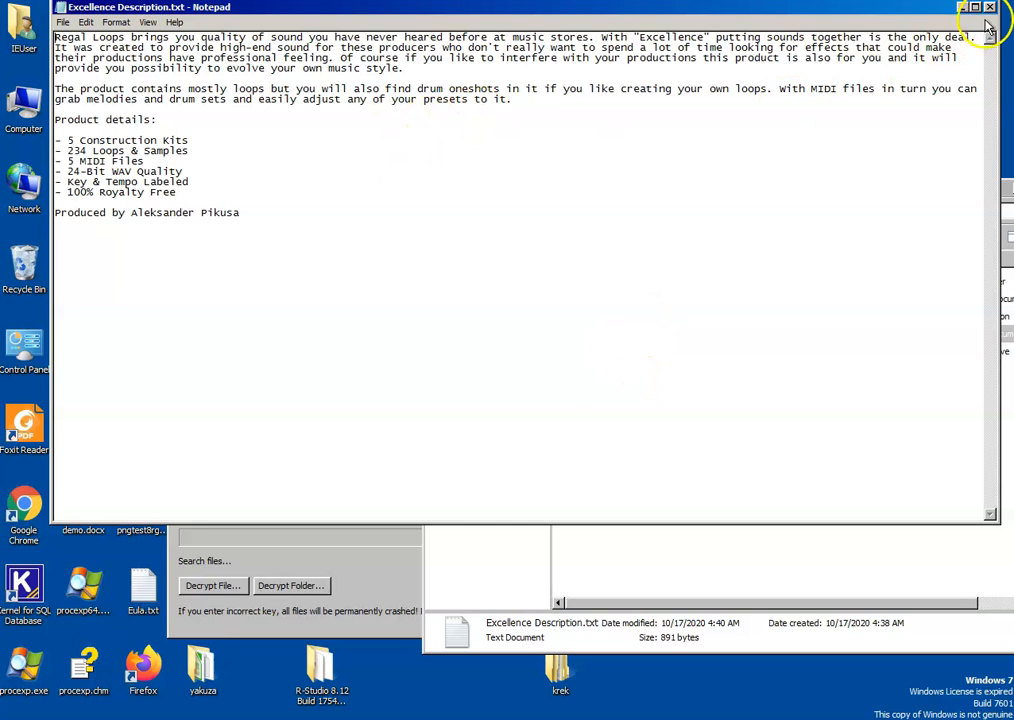
Step: Close Notepad and check details of styczen 17_2.flp, styczen 18_3.flp, the TACO flp and files for mike.zip
click(988, 8)
click(680, 403)
click(612, 369)
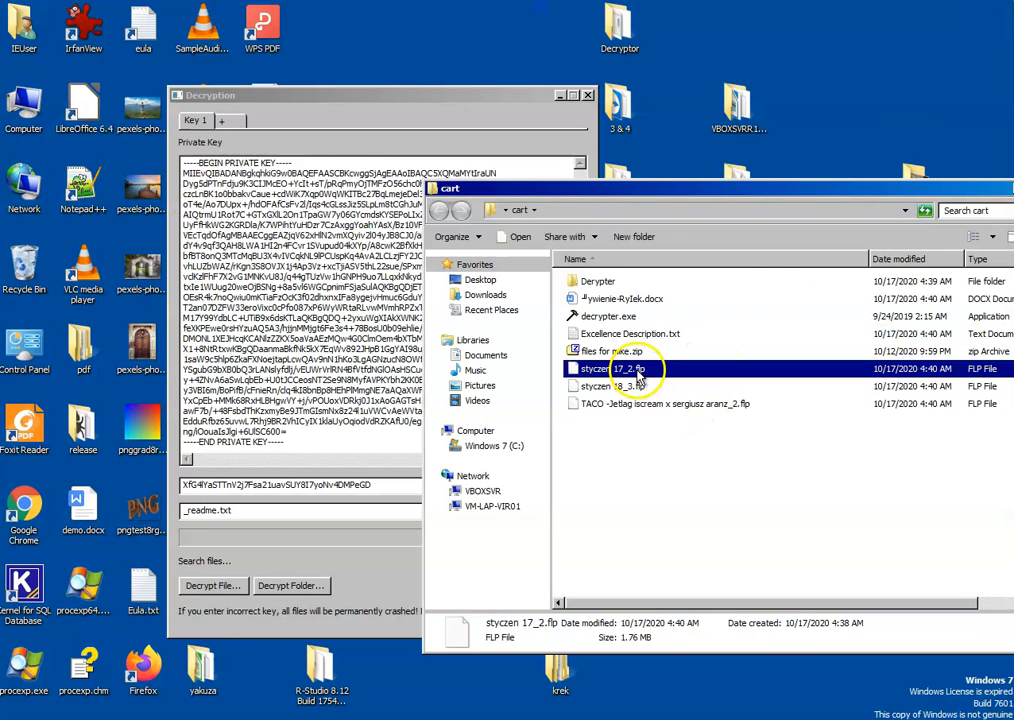
click(625, 388)
click(678, 404)
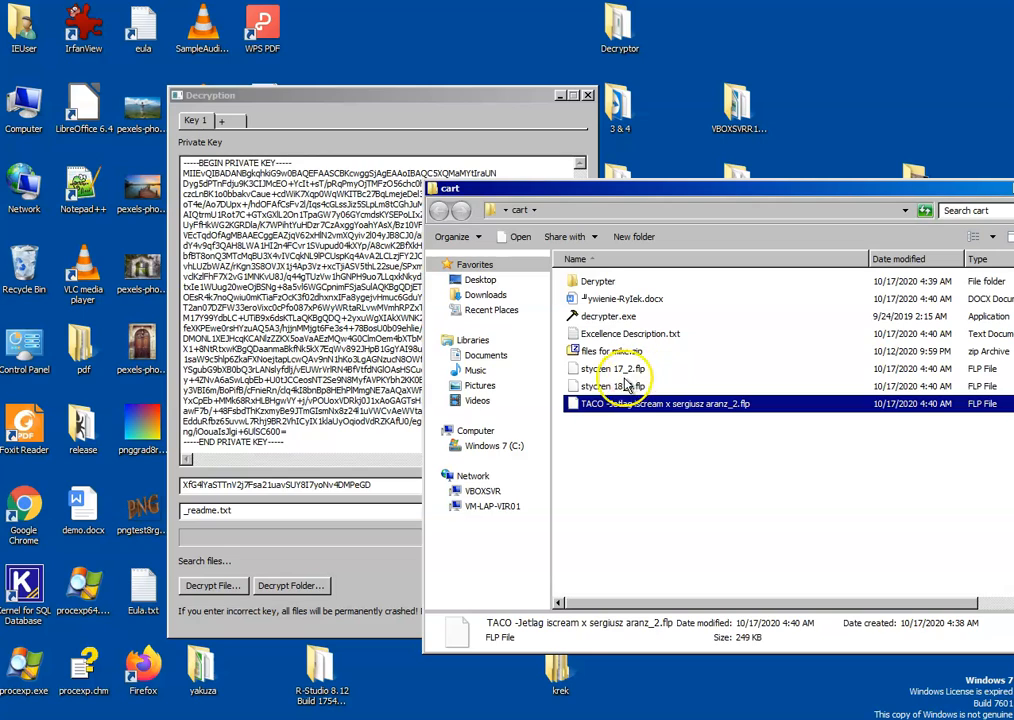
click(629, 386)
click(612, 369)
click(660, 403)
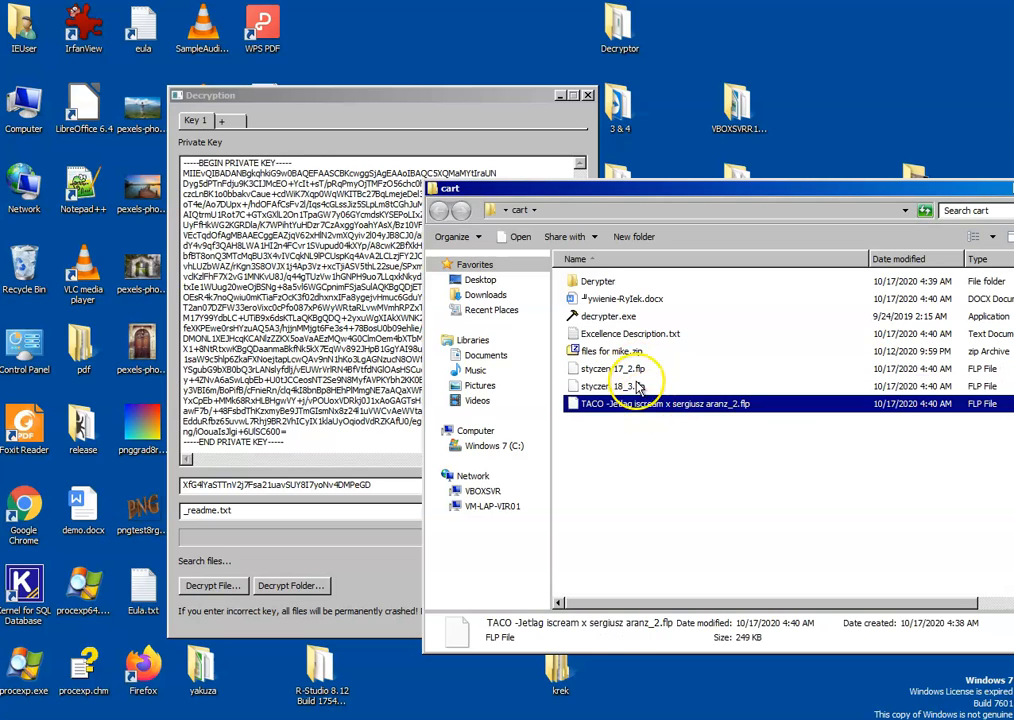
click(612, 386)
click(611, 351)
click(636, 370)
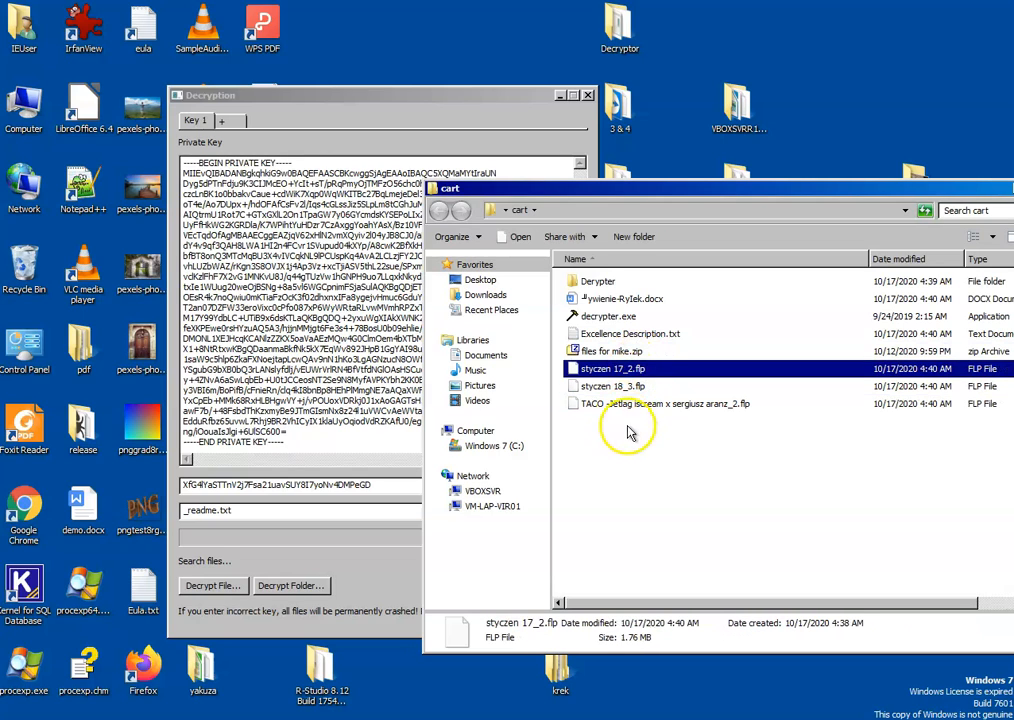